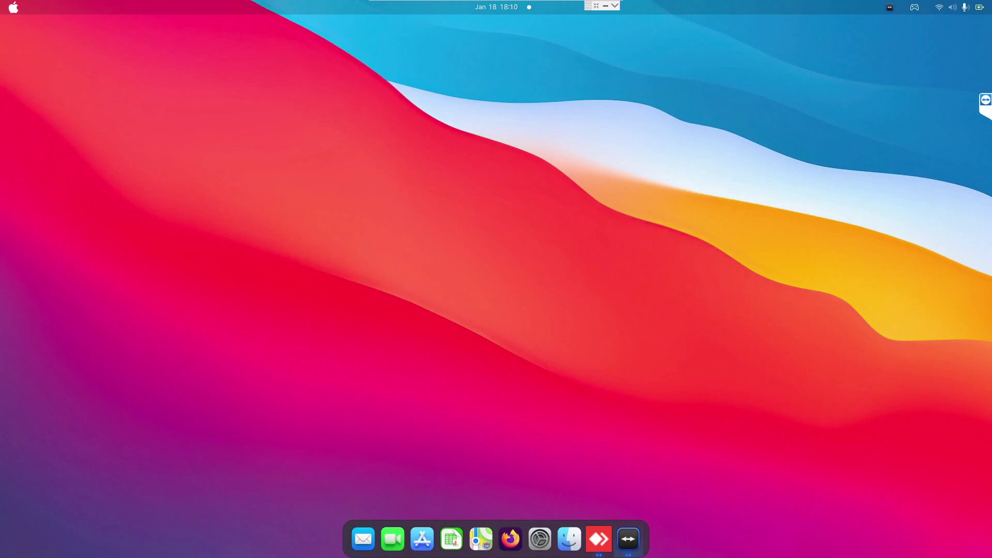
Open the app grid and search for 'main'
{"action": "key", "text": "super+a"}
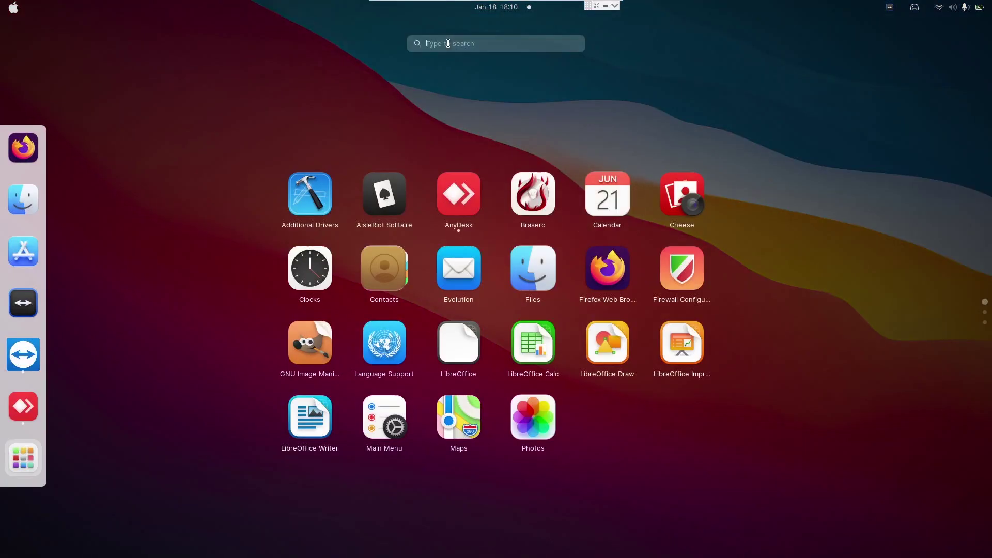
{"action": "type", "text": "main"}
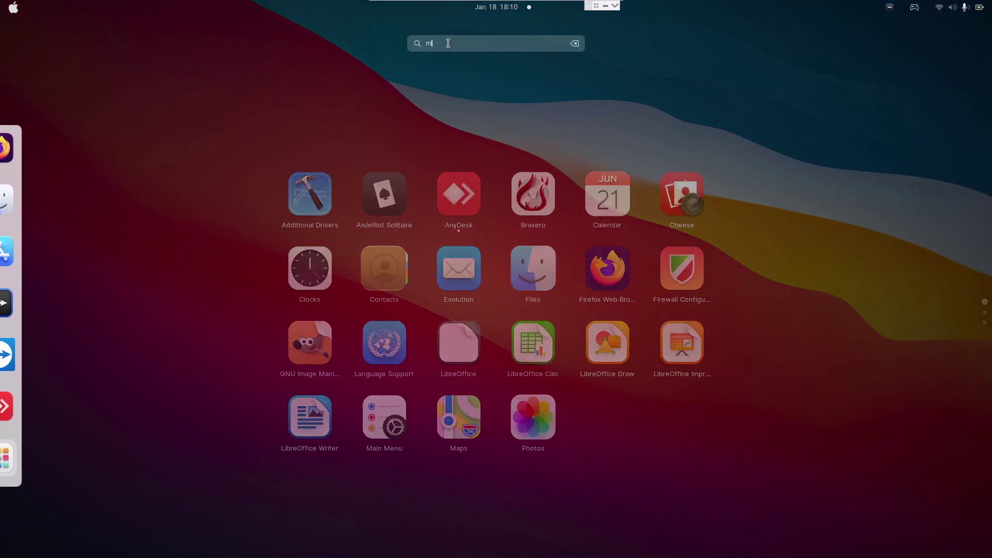
Launch Main Menu, select Sudoku under Games, then reopen the app grid
{"action": "left_click", "coordinate": [506, 98]}
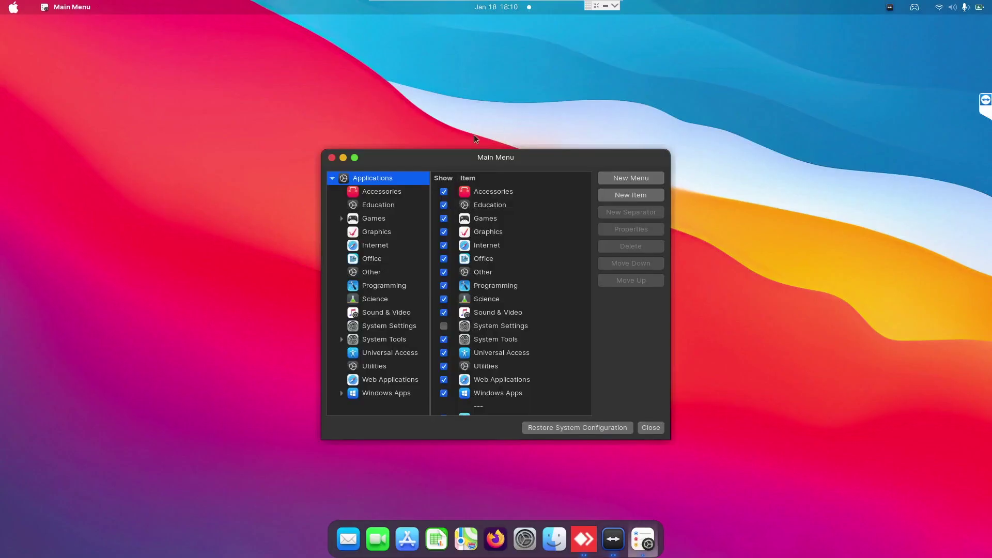
{"action": "left_click", "coordinate": [397, 216]}
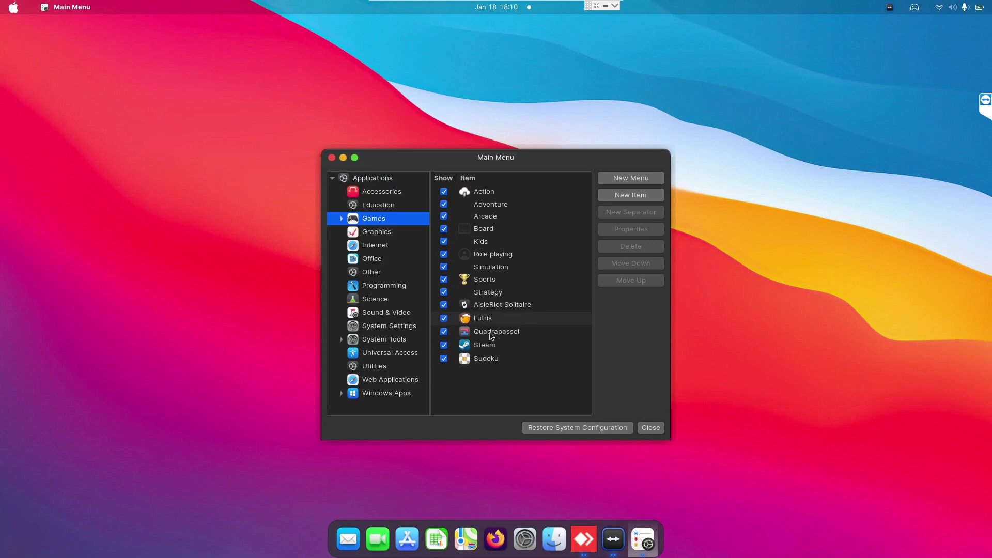
{"action": "left_click", "coordinate": [509, 359]}
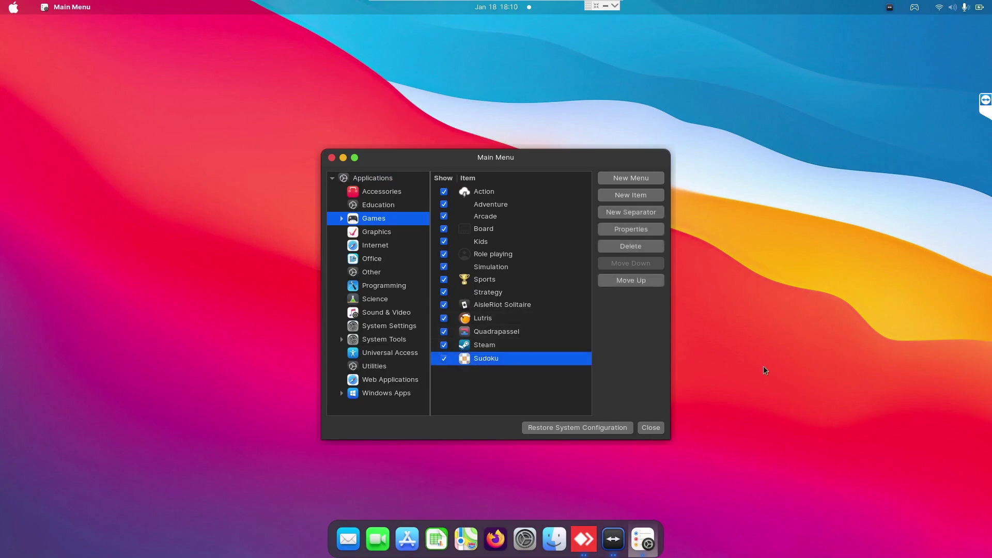
{"action": "key", "text": "super"}
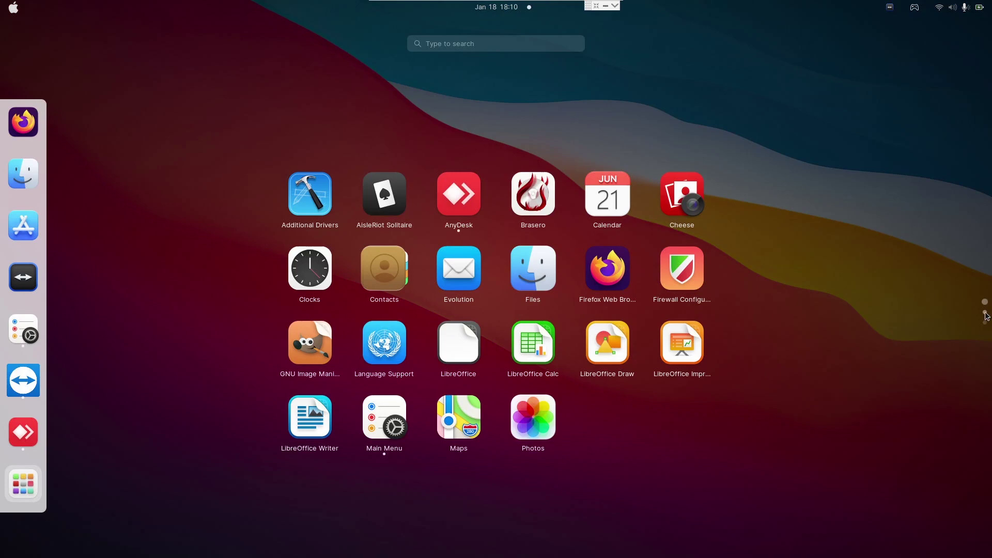
Scroll the app grid to its last page, where Sudoku is listed
{"action": "scroll", "coordinate": [746, 323], "scroll_direction": "down", "scroll_amount": 1}
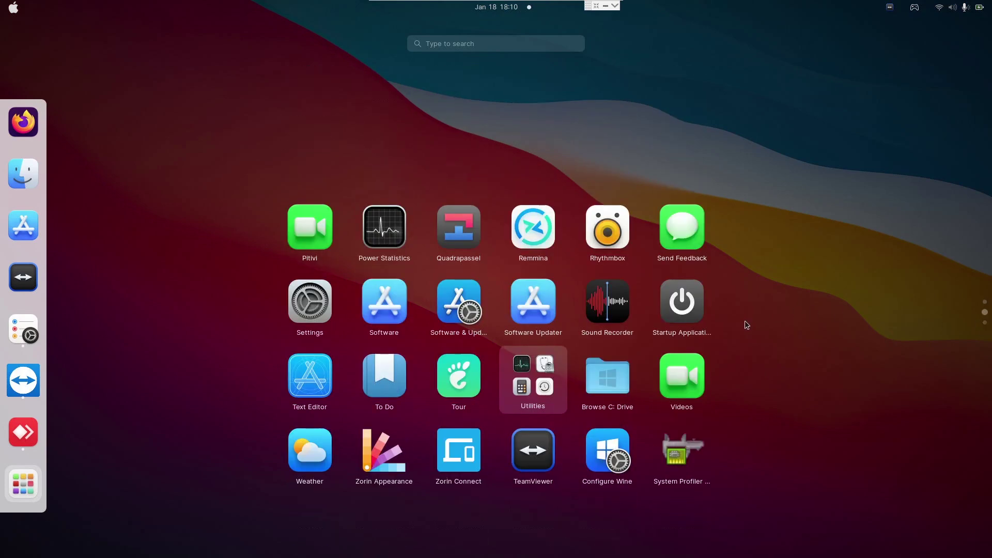
{"action": "scroll", "coordinate": [699, 336], "scroll_direction": "down", "scroll_amount": 1}
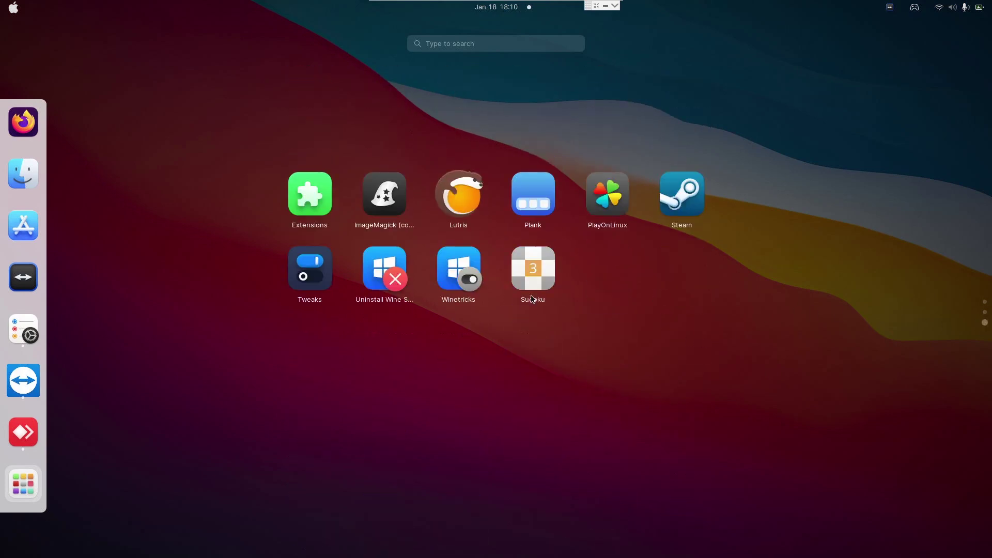
Launch Sudoku from the app grid's last page
{"action": "left_click", "coordinate": [540, 269]}
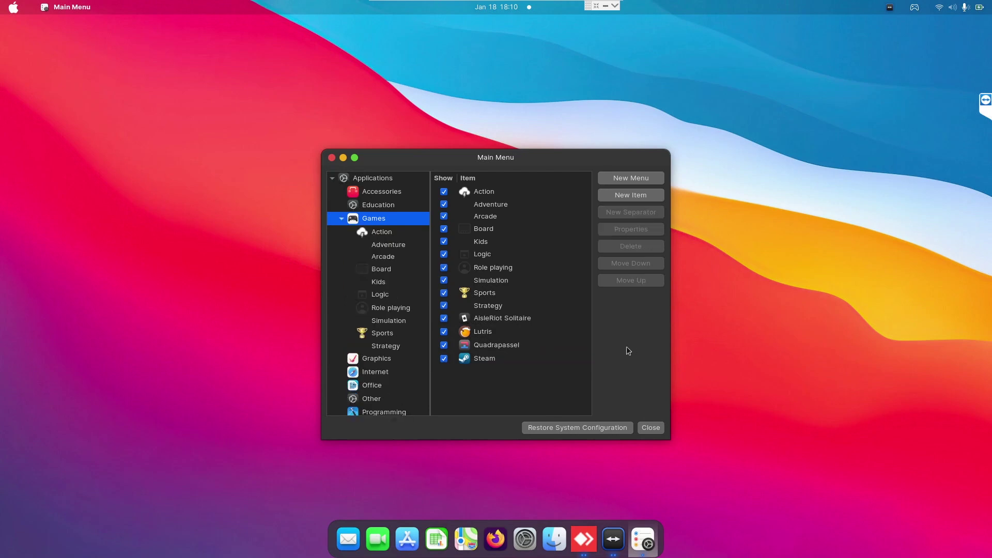
Confirm Sudoku is missing from the app grid's last page, then close the grid
{"action": "key", "text": "super"}
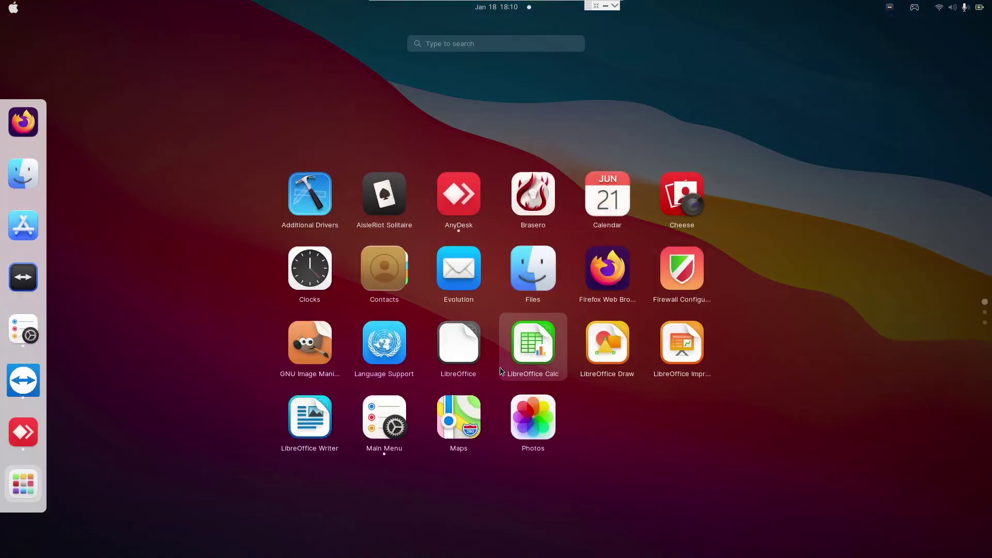
{"action": "scroll", "coordinate": [700, 352], "scroll_direction": "down", "scroll_amount": 1}
{"action": "scroll", "coordinate": [700, 352], "scroll_direction": "down", "scroll_amount": 1}
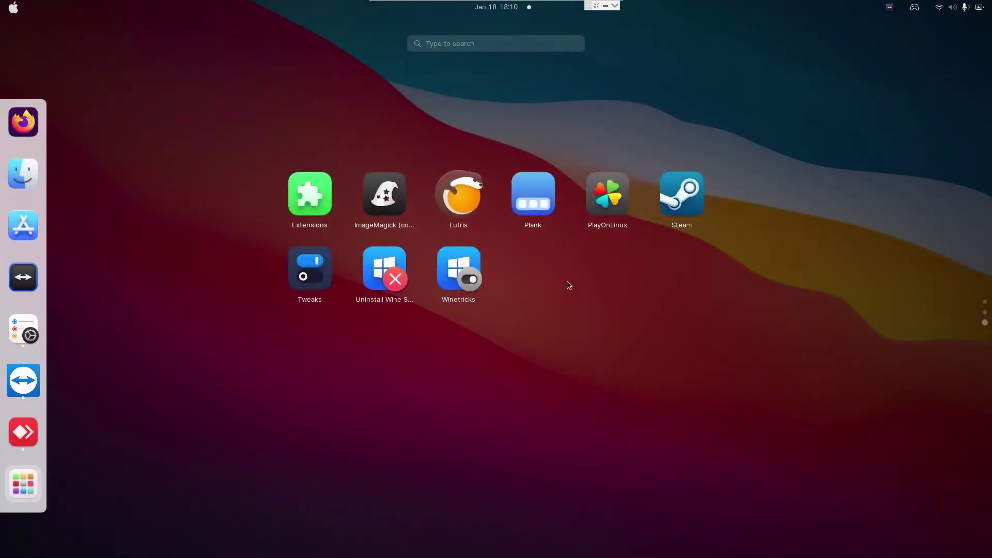
{"action": "key", "text": "Escape"}
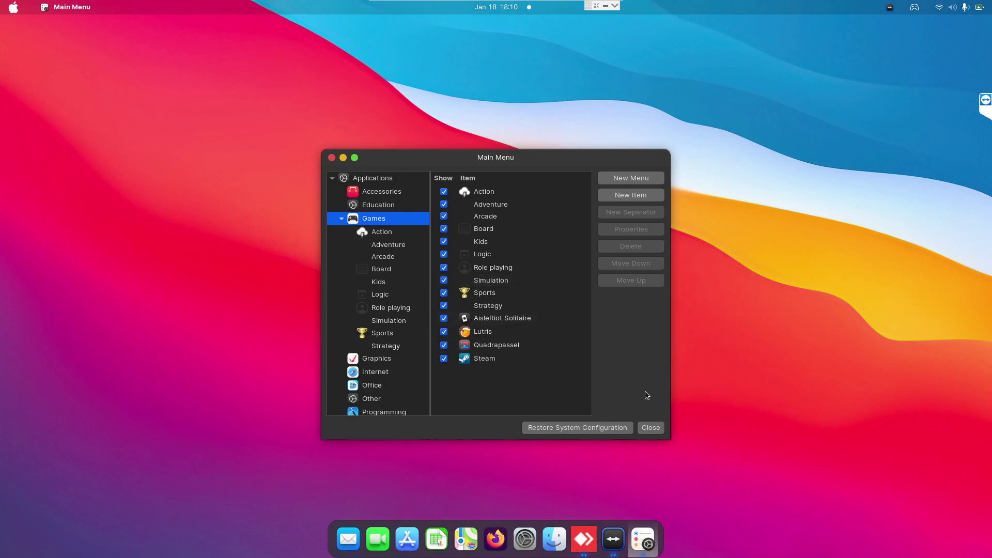
In Files, show hidden files and go to ~/.local/share/applications
{"action": "left_click", "coordinate": [555, 529]}
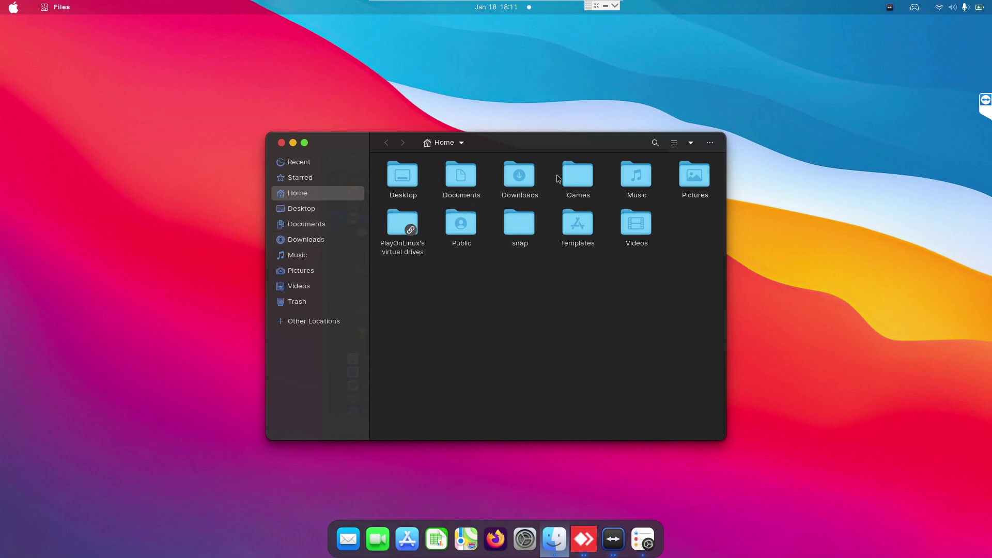
{"action": "left_click", "coordinate": [711, 145]}
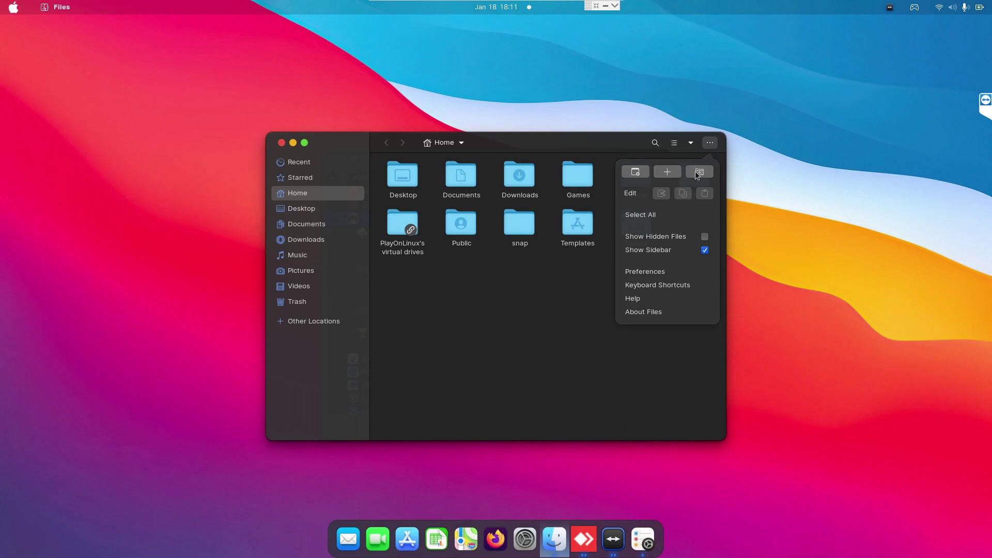
{"action": "left_click", "coordinate": [703, 239]}
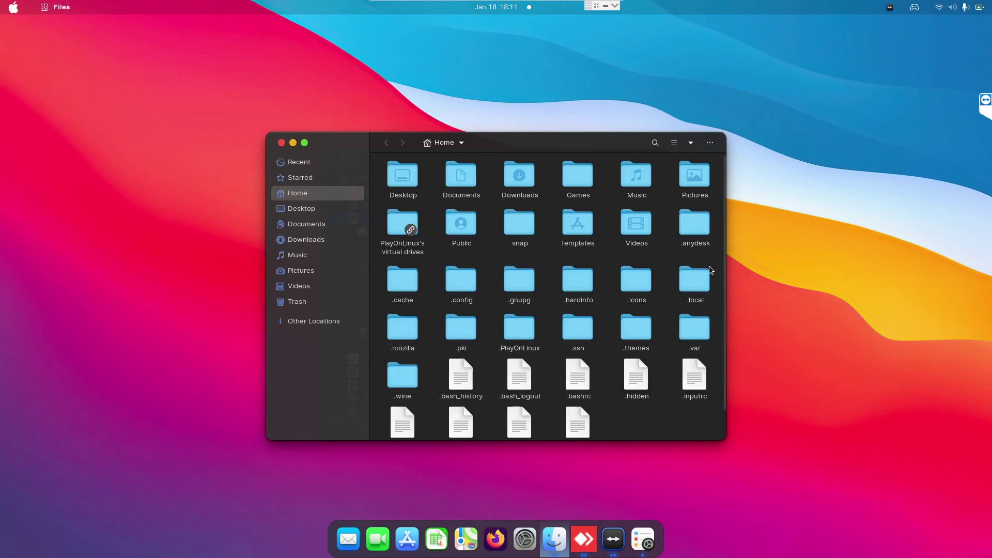
{"action": "double_click", "coordinate": [704, 280]}
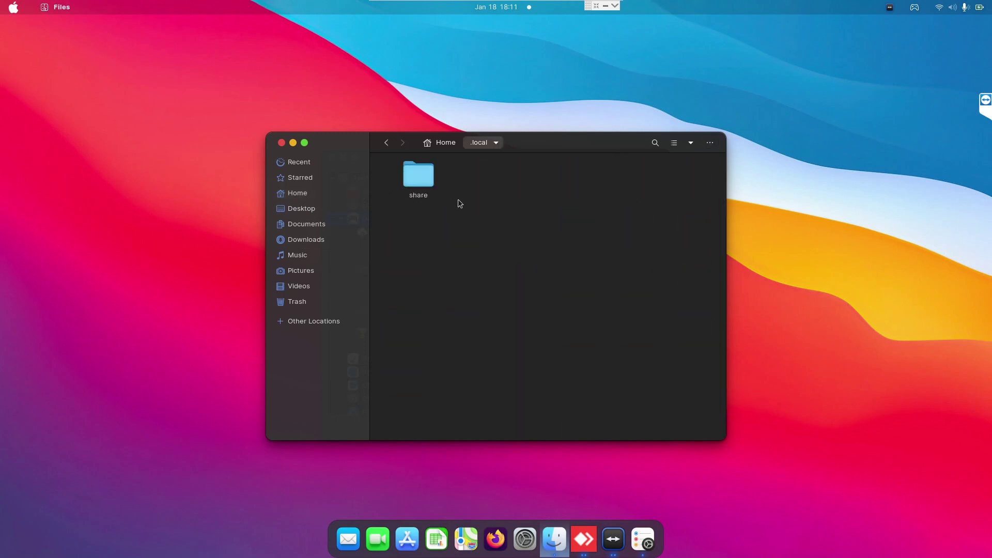
{"action": "double_click", "coordinate": [422, 179]}
{"action": "double_click", "coordinate": [422, 180]}
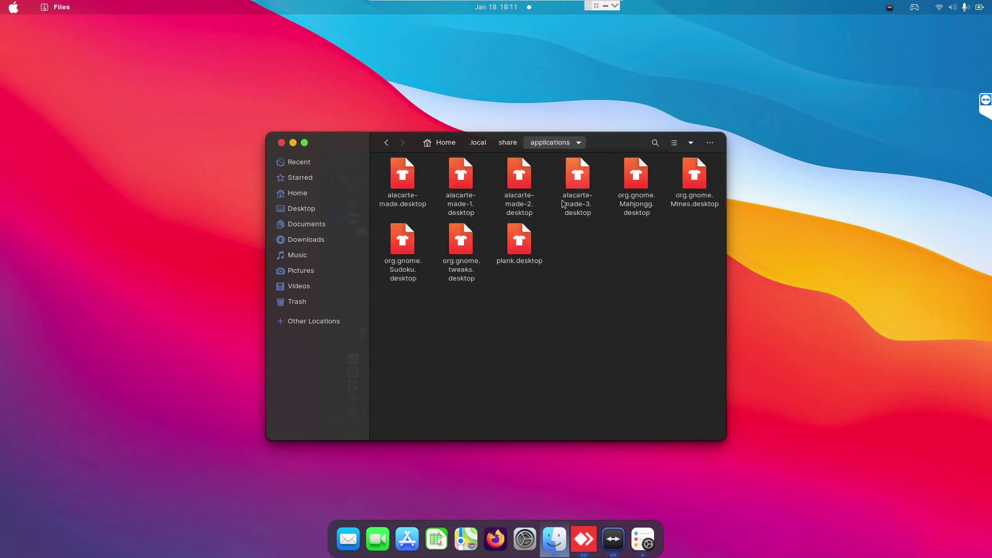
Set Hidden from true to false in org.gnome.Sudoku.desktop, then save and close it
{"action": "left_click", "coordinate": [410, 260]}
{"action": "double_click", "coordinate": [410, 259]}
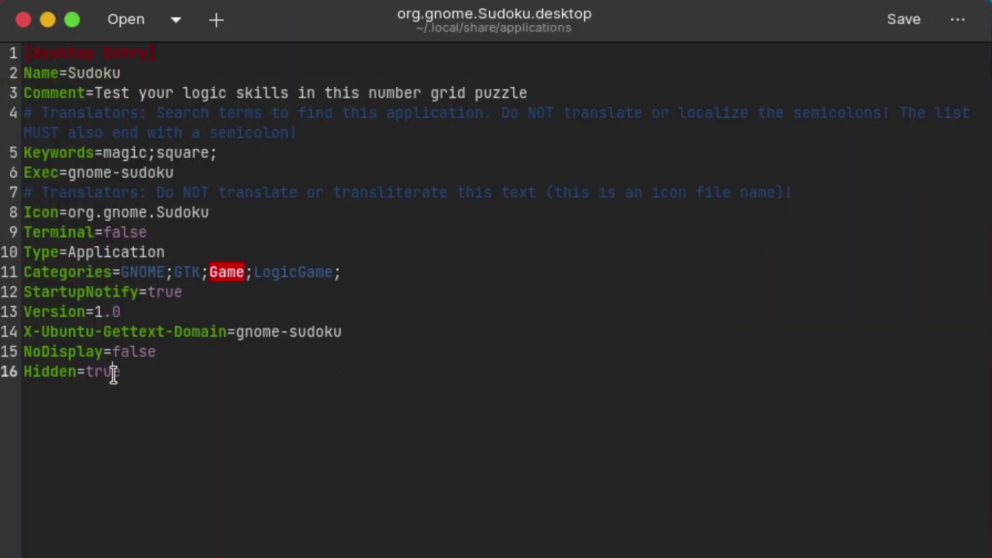
{"action": "double_click", "coordinate": [113, 373]}
{"action": "type", "text": "false"}
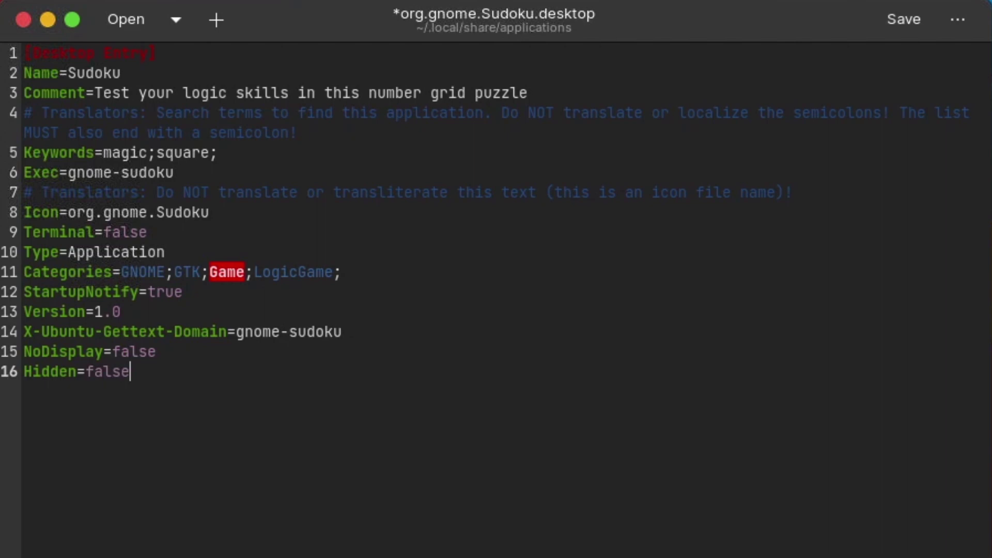
{"action": "left_click", "coordinate": [915, 22]}
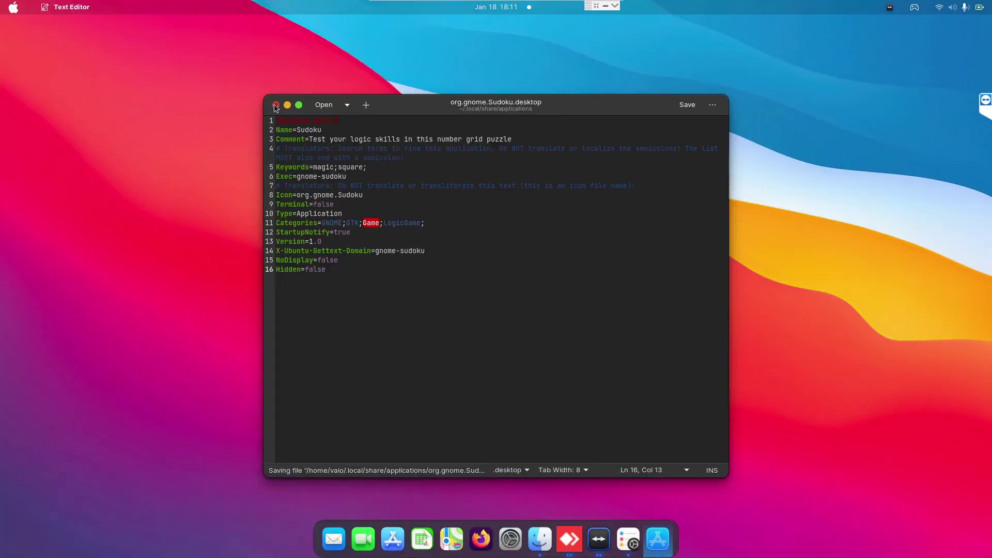
{"action": "left_click", "coordinate": [20, 20]}
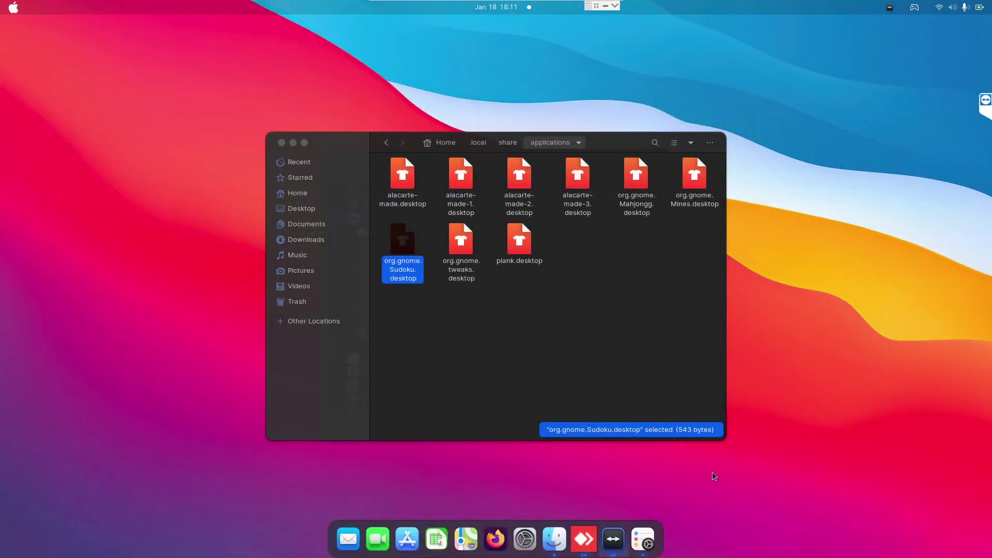
Select the restored Sudoku entry under Games in Main Menu, then open the app grid
{"action": "left_click", "coordinate": [643, 539]}
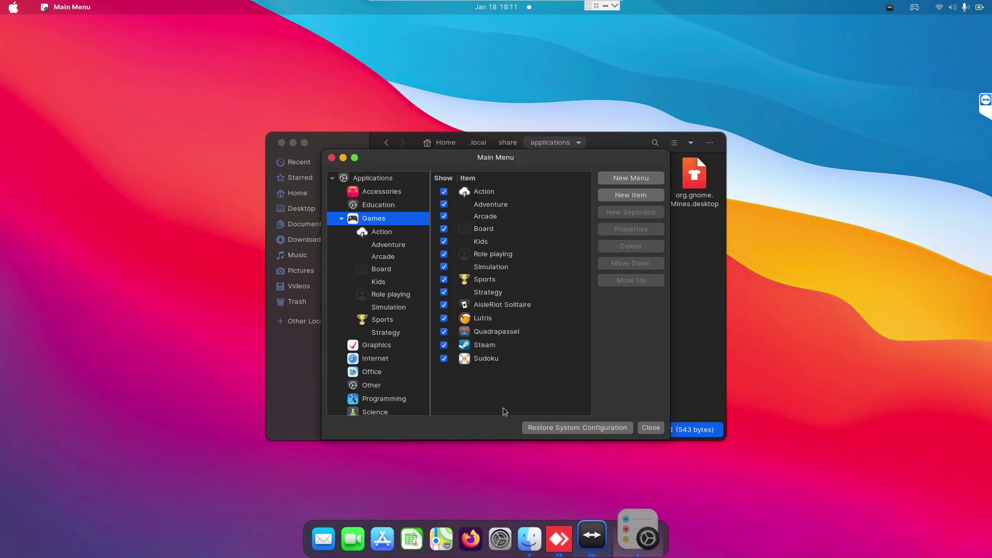
{"action": "left_click", "coordinate": [488, 359]}
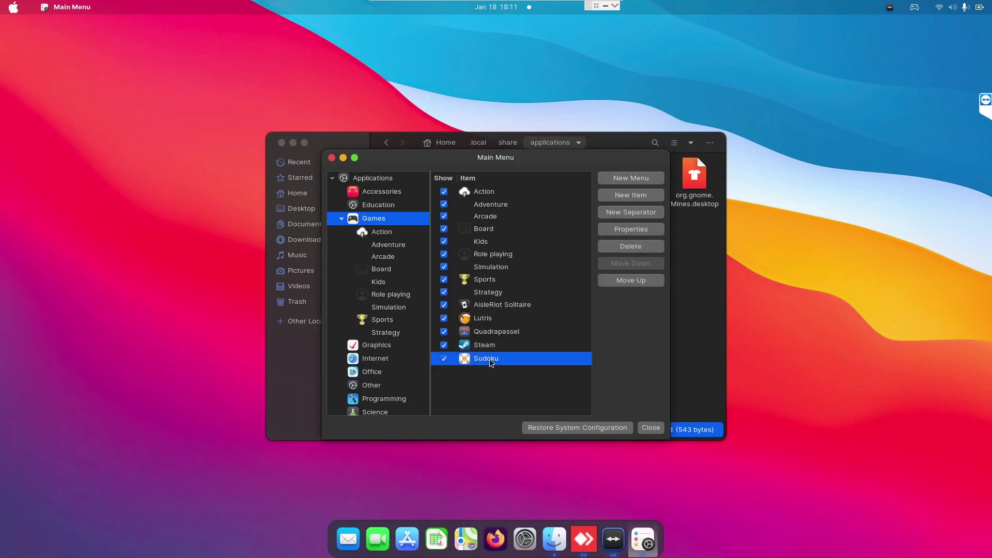
{"action": "key", "text": "super"}
Confirm Sudoku is back on the app grid's last page, then close the grid
{"action": "scroll", "coordinate": [541, 367], "scroll_direction": "down", "scroll_amount": 1}
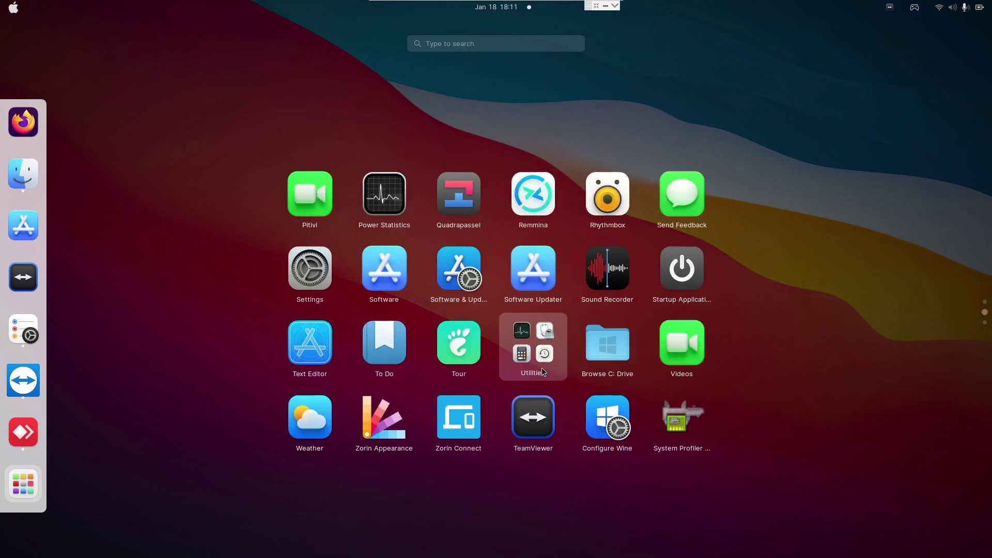
{"action": "scroll", "coordinate": [544, 372], "scroll_direction": "down", "scroll_amount": 1}
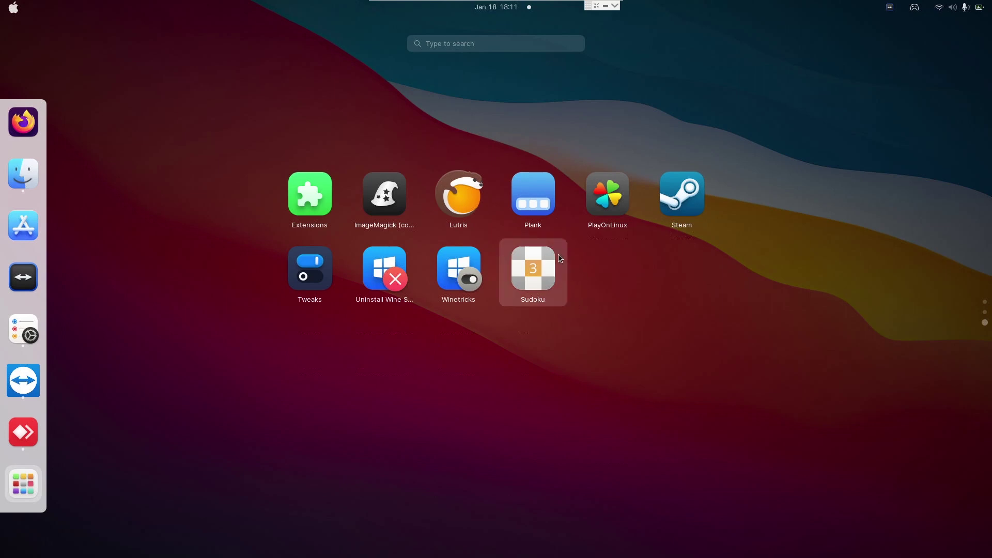
{"action": "key", "text": "Escape"}
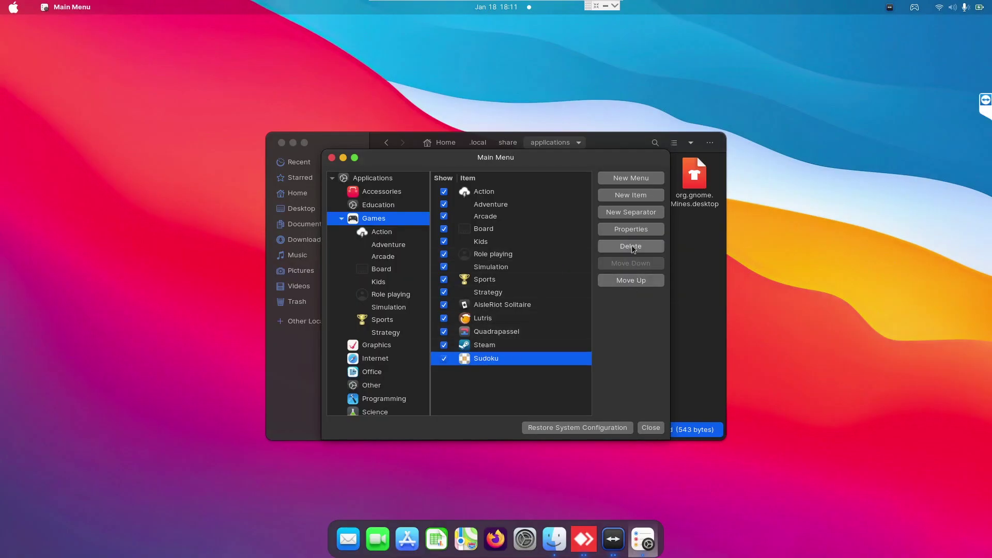
Delete Sudoku from the Games list and move the Main Menu window left
{"action": "left_click", "coordinate": [631, 245]}
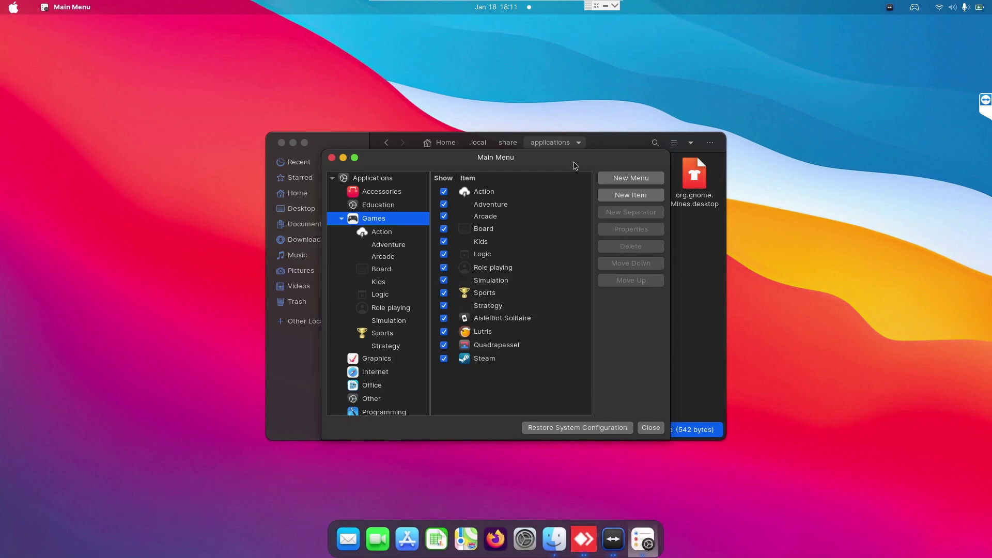
{"action": "left_click_drag", "start_coordinate": [591, 155], "coordinate": [350, 146]}
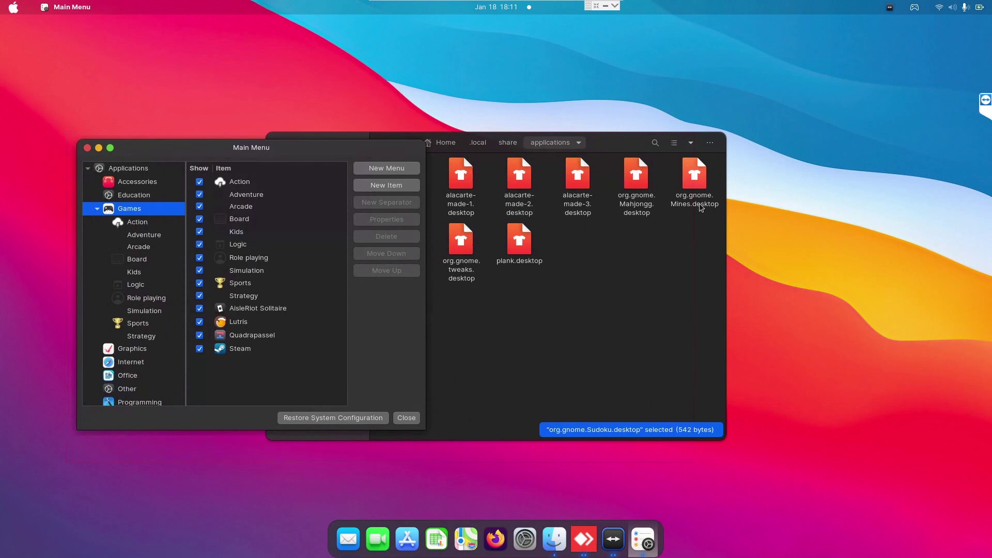
Reopen org.gnome.Sudoku.desktop, now Hidden=true, and pick out the gnome-sudoku command on its Exec line
{"action": "left_click", "coordinate": [608, 151]}
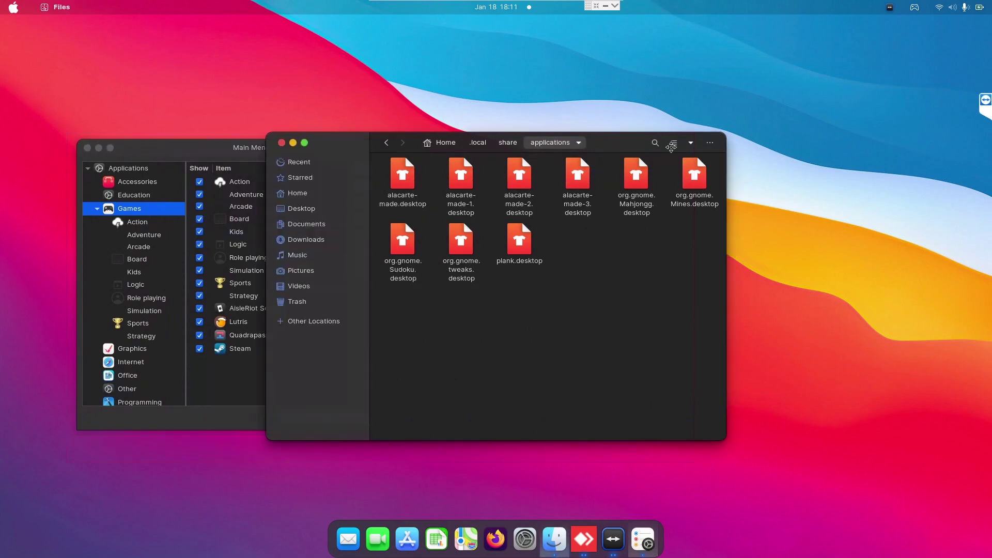
{"action": "left_click_drag", "start_coordinate": [609, 151], "coordinate": [718, 155]}
{"action": "double_click", "coordinate": [512, 248]}
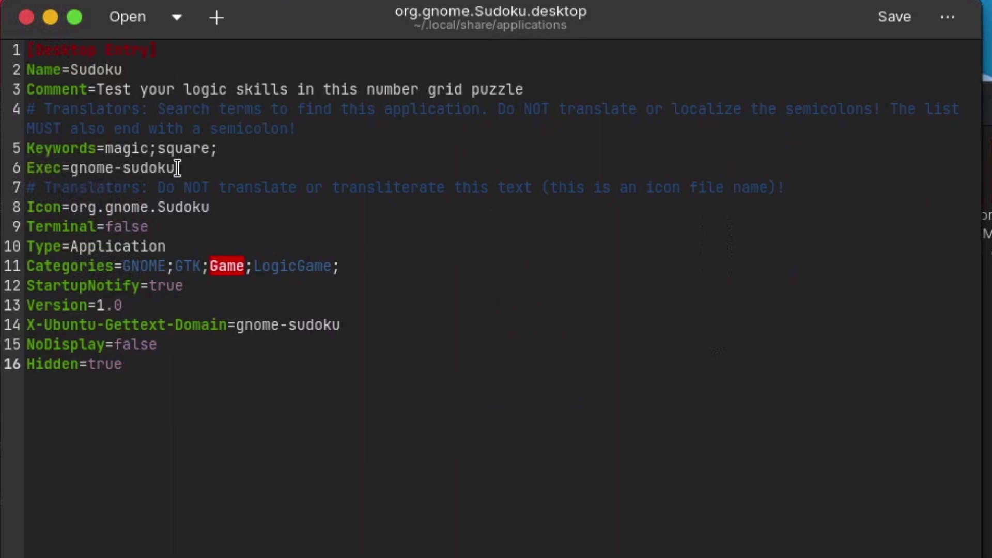
{"action": "left_click_drag", "start_coordinate": [177, 168], "coordinate": [70, 168]}
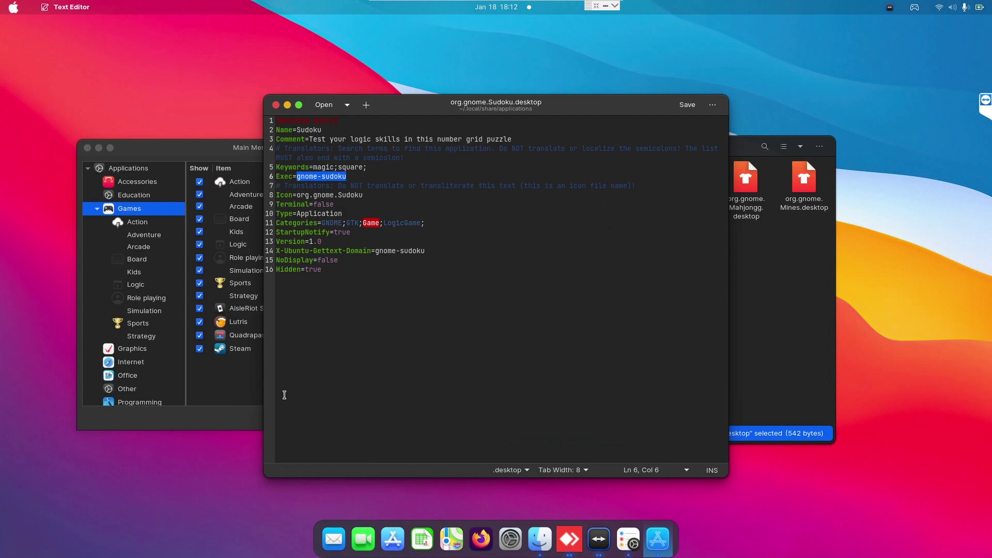
{"action": "left_click", "coordinate": [235, 392]}
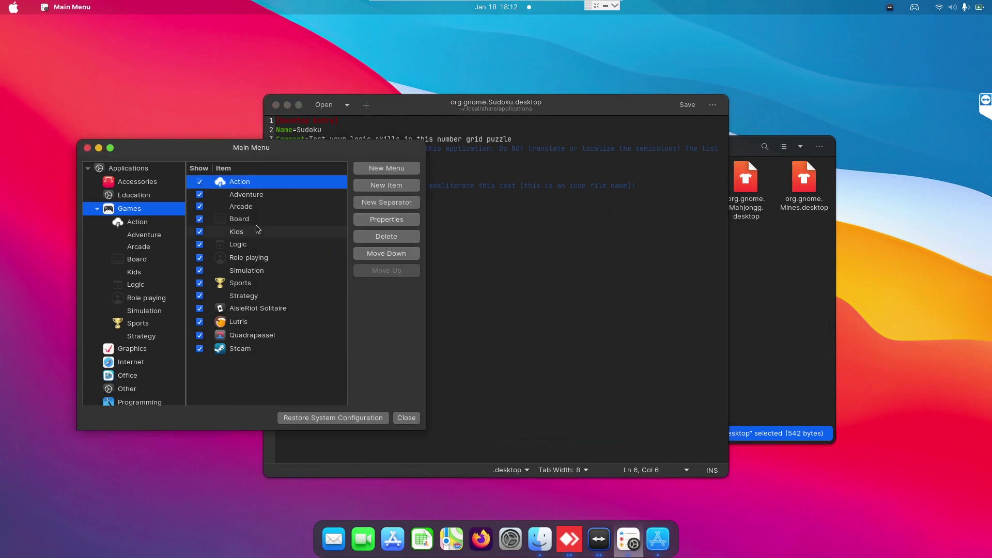
Create a Games launcher named 'sudoku' with command 'gnome-sudoku'
{"action": "left_click", "coordinate": [375, 189]}
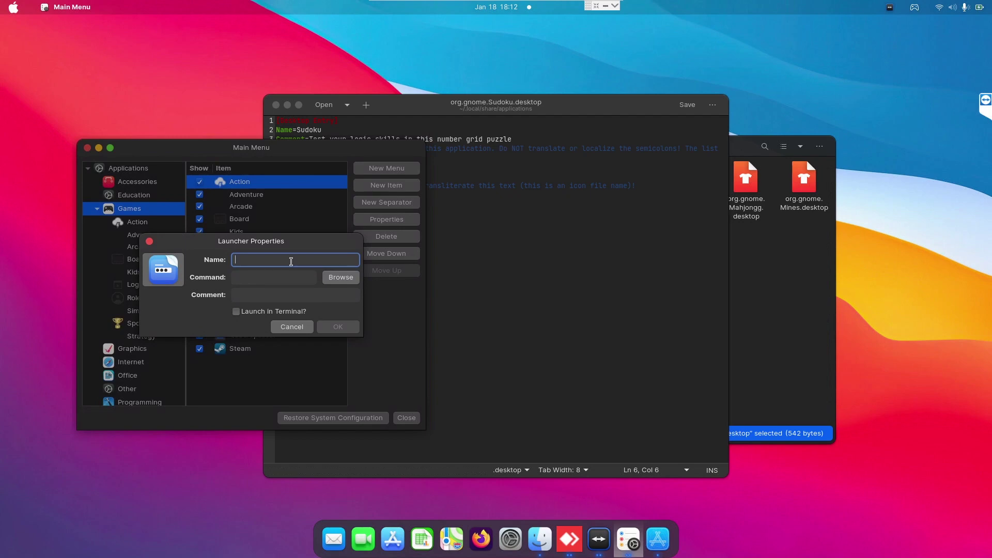
{"action": "type", "text": "sudojk"}
{"action": "type", "text": "u"}
{"action": "key", "text": "BackSpace"}
{"action": "key", "text": "BackSpace"}
{"action": "key", "text": "BackSpace"}
{"action": "type", "text": "ku"}
{"action": "left_click", "coordinate": [297, 275]}
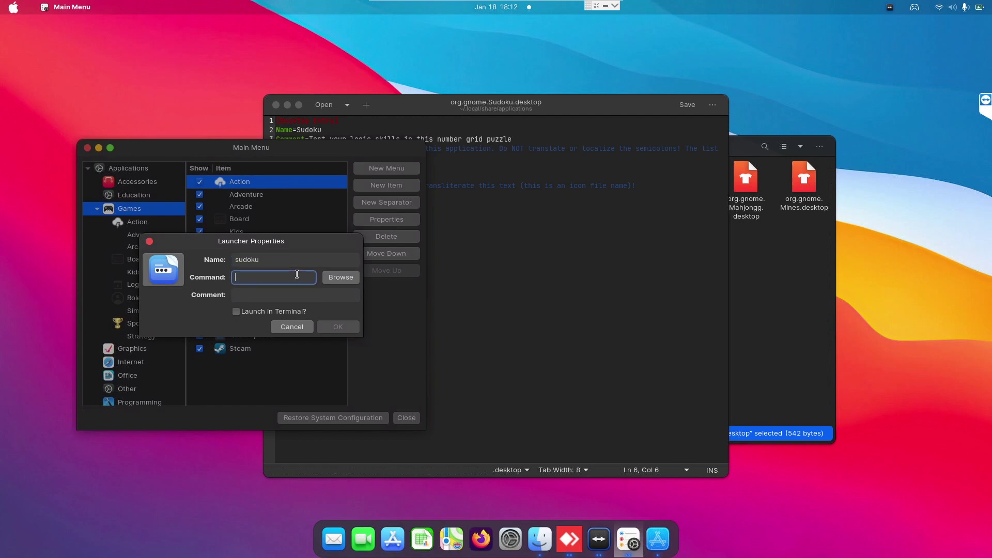
{"action": "type", "text": "gnome-sudoku"}
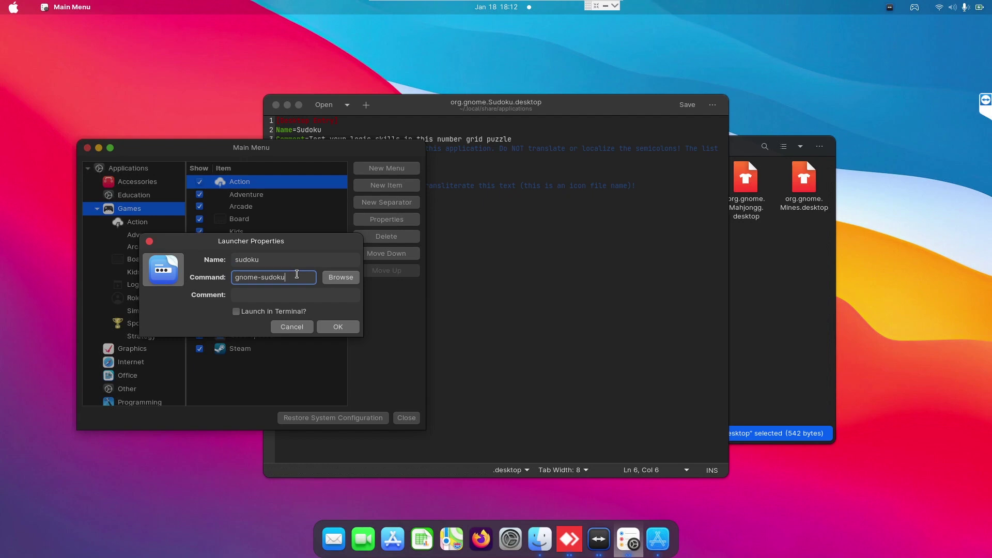
{"action": "left_click", "coordinate": [336, 327]}
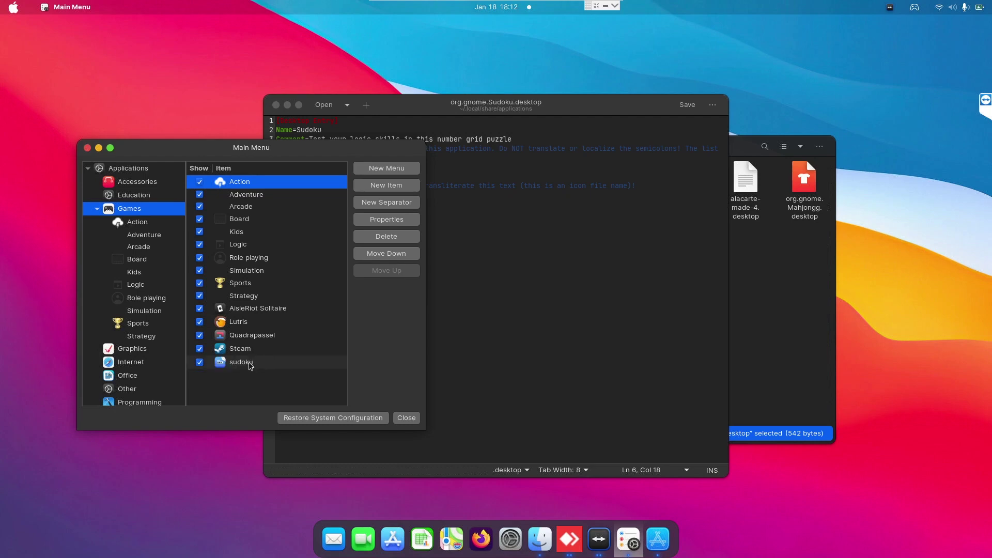
Open the app grid's last page and find the sudoku launcher beside Tweaks and Winetricks
{"action": "key", "text": "super"}
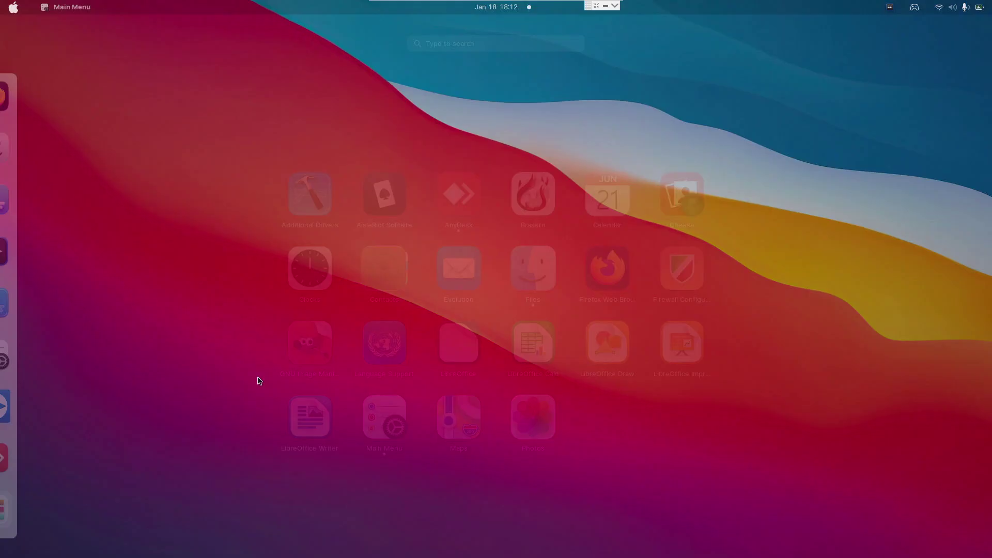
{"action": "scroll", "coordinate": [670, 389], "scroll_direction": "down", "scroll_amount": 1}
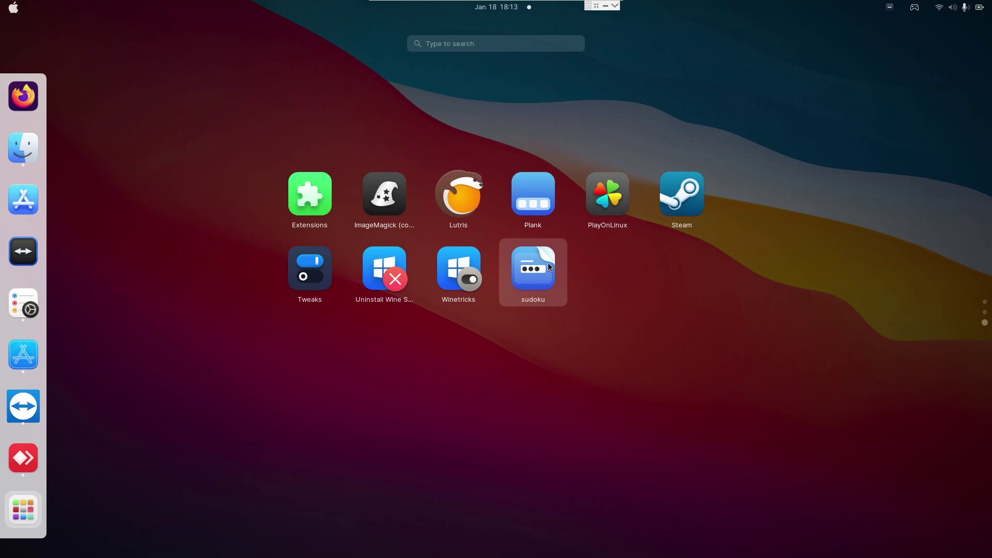
Test-launch the game from the new sudoku icon, then go back to the Main Menu window
{"action": "left_click", "coordinate": [550, 271]}
{"action": "left_click", "coordinate": [317, 125]}
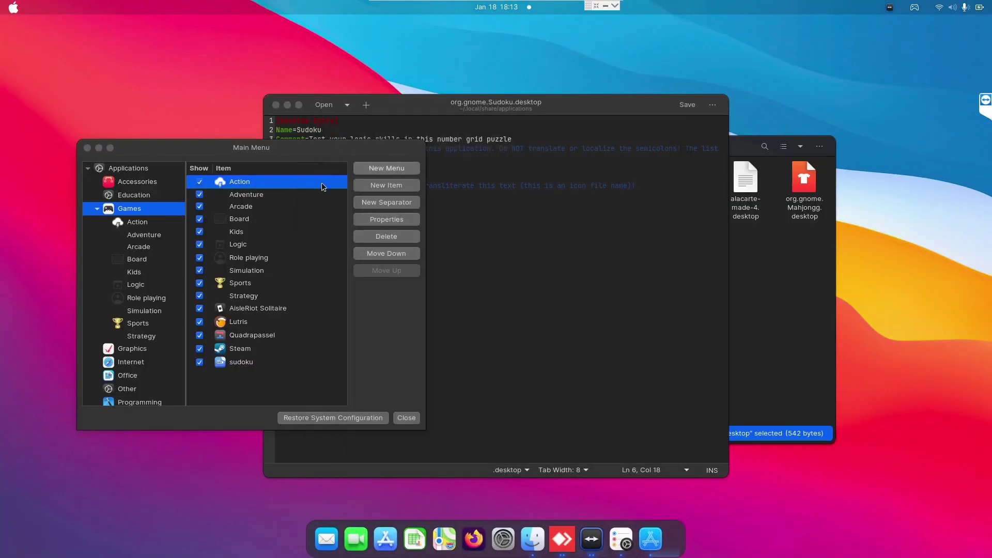